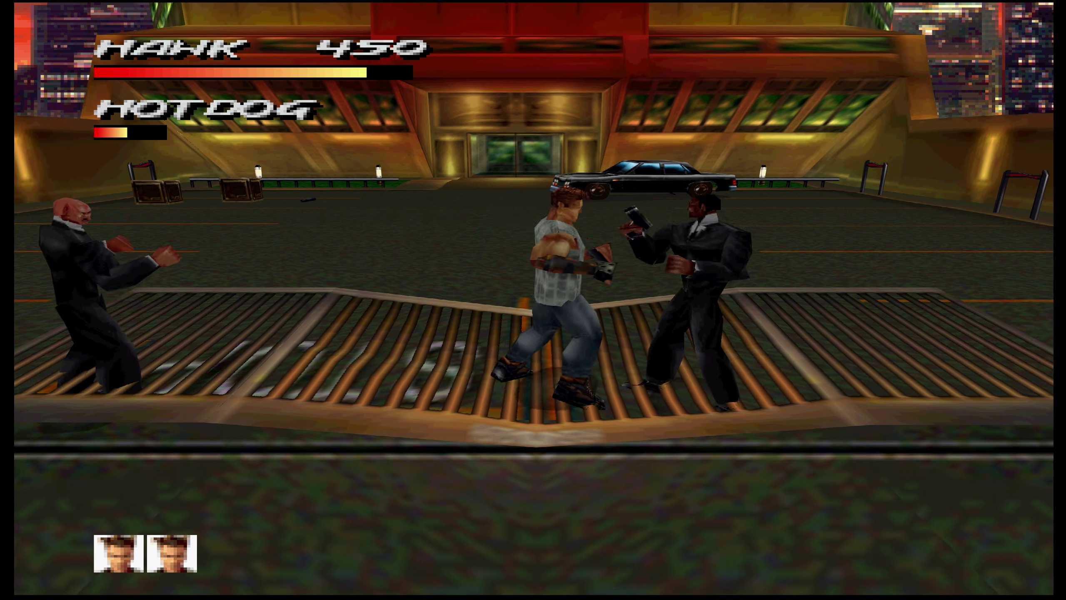
{"action": "key", "text": "x"}
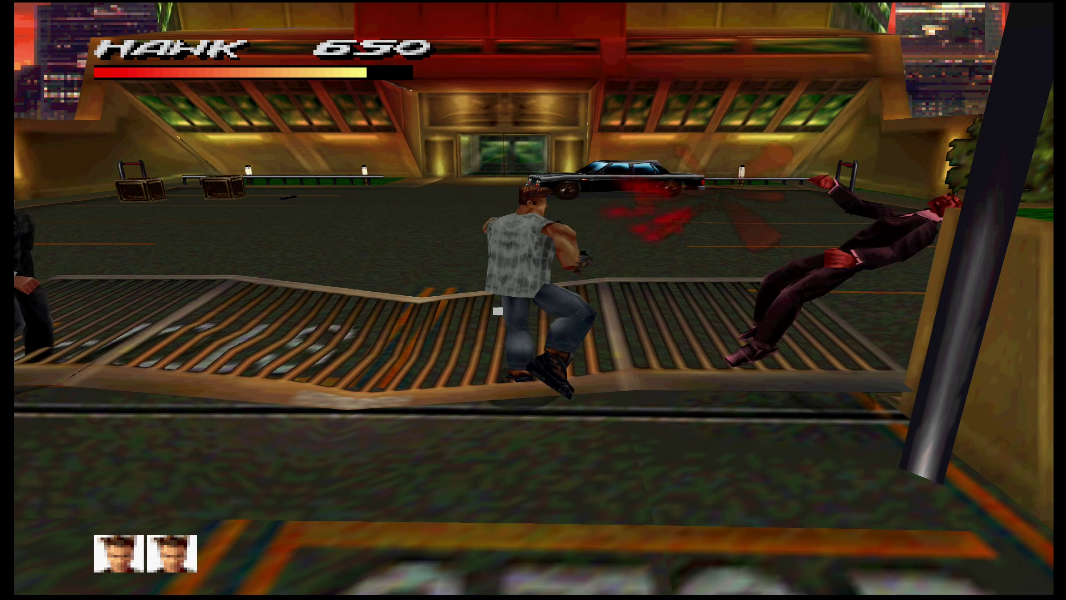
{"action": "key", "text": "Left"}
{"action": "key", "text": "c"}
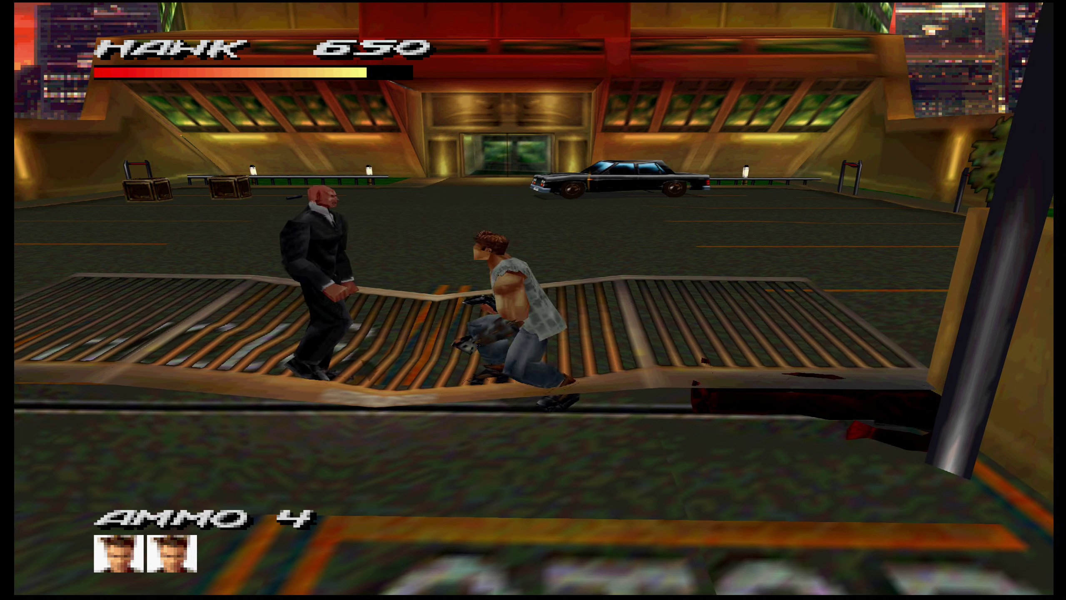
{"action": "key", "text": "x"}
{"action": "key", "text": "x"}
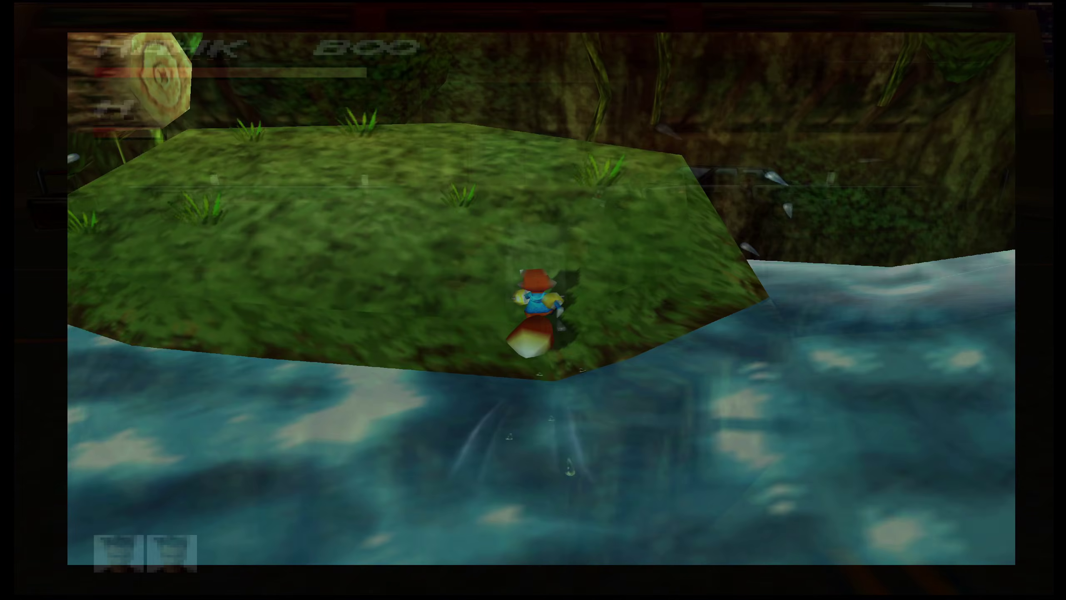
{"action": "key", "text": "Up"}
{"action": "key", "text": "x"}
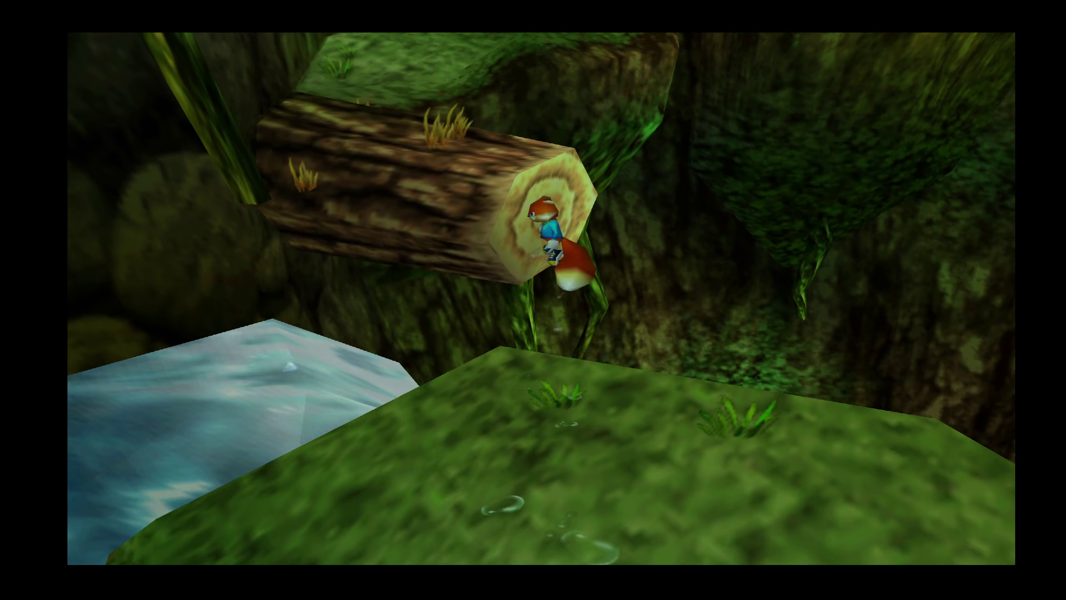
{"action": "key", "text": "Up"}
{"action": "key", "text": "x"}
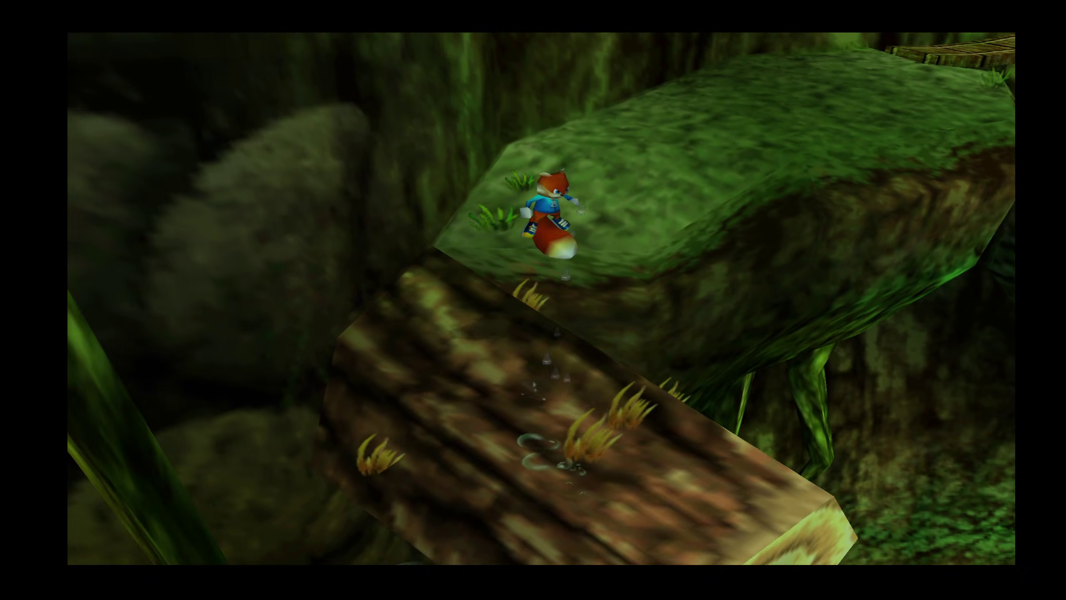
{"action": "key", "text": "Up"}
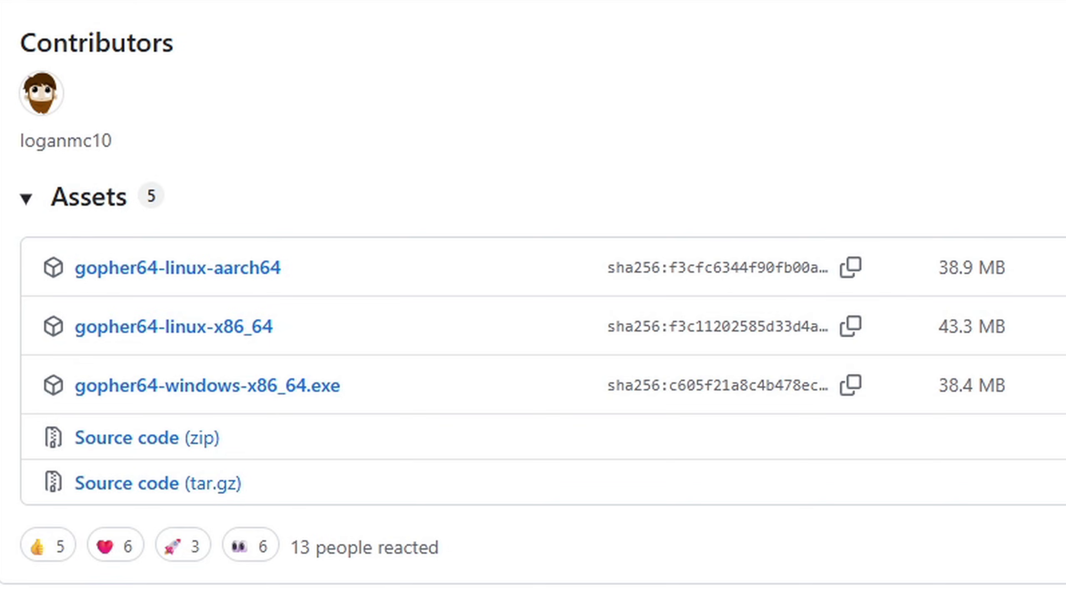
Step: Download the gopher64-windows-x86_64.exe asset from the Gopher64 release page
{"action": "left_click", "coordinate": [171, 399]}
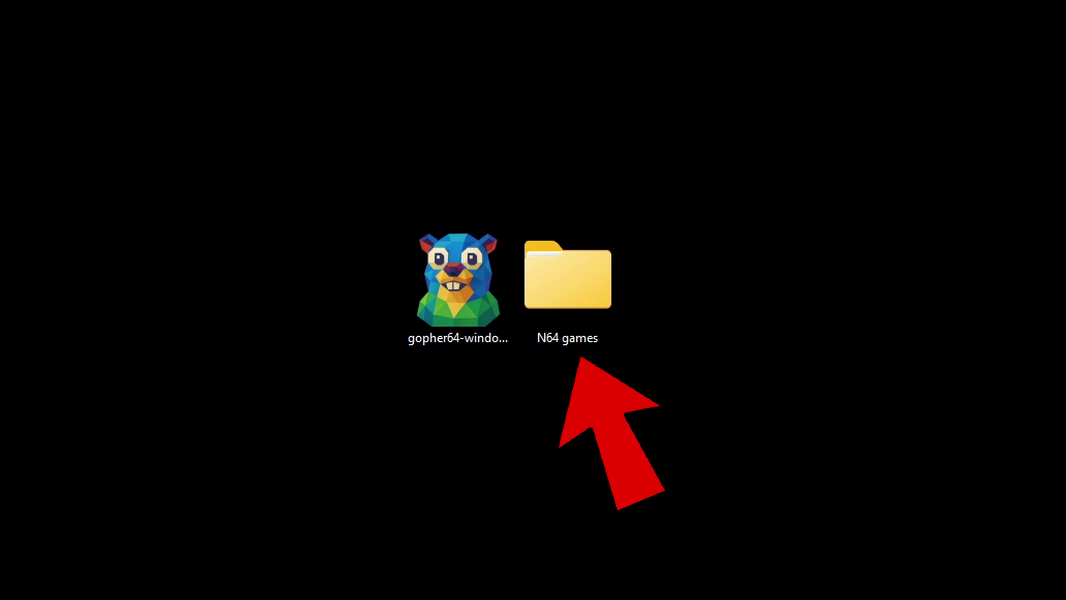
Step: Open the N64 games folder on the desktop and extract all six compressed game archives in place with 7-Zip
{"action": "double_click", "coordinate": [582, 293]}
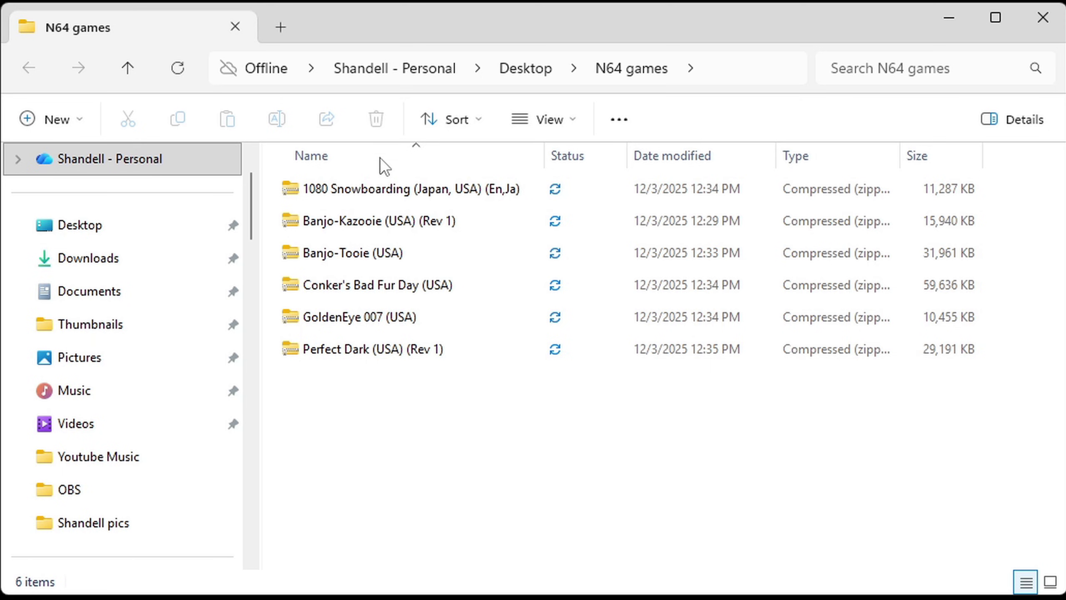
{"action": "left_click_drag", "start_coordinate": [332, 374], "coordinate": [373, 194]}
{"action": "right_click", "coordinate": [373, 193]}
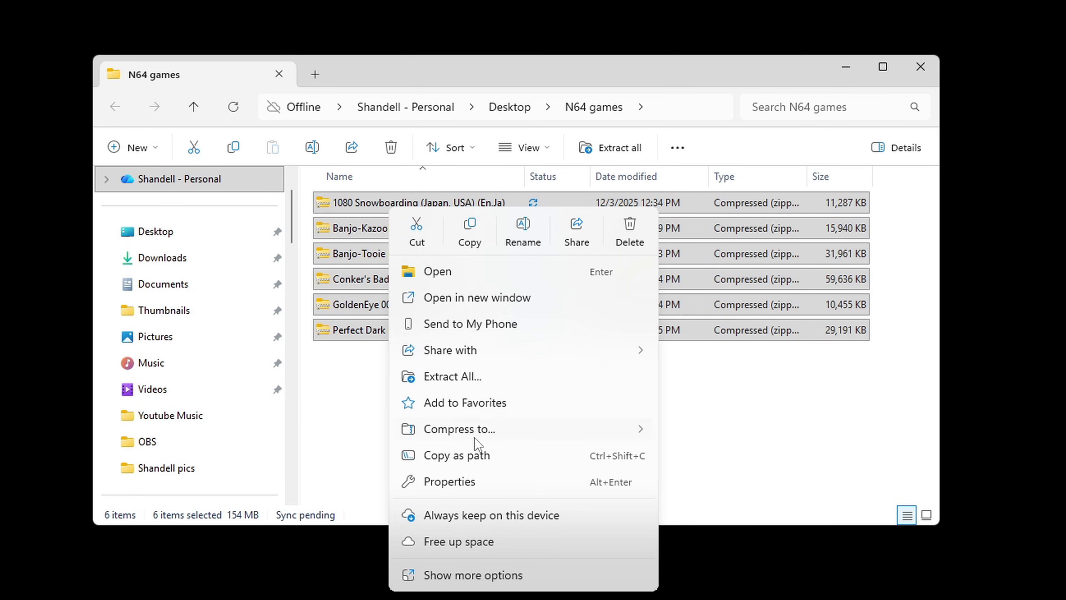
{"action": "left_click", "coordinate": [471, 575]}
{"action": "mouse_move", "coordinate": [453, 347]}
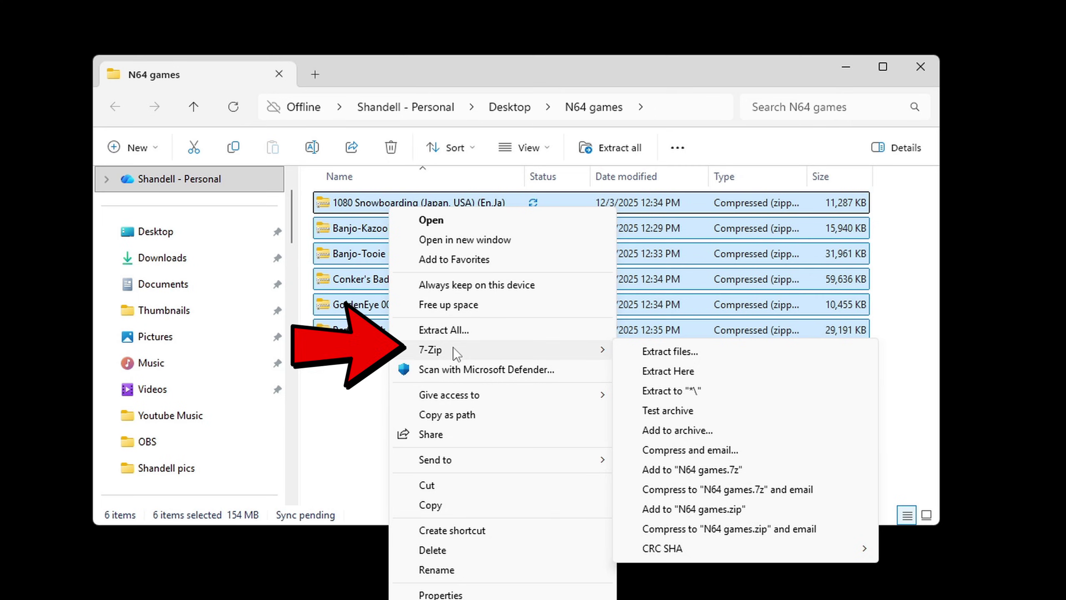
{"action": "left_click", "coordinate": [711, 370]}
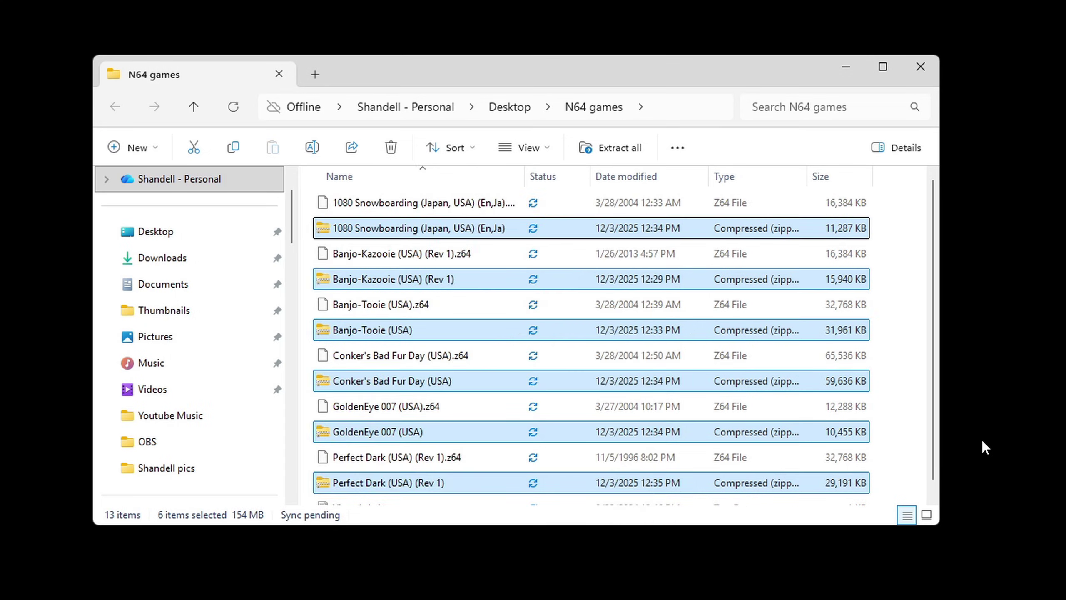
{"action": "left_click", "coordinate": [872, 380]}
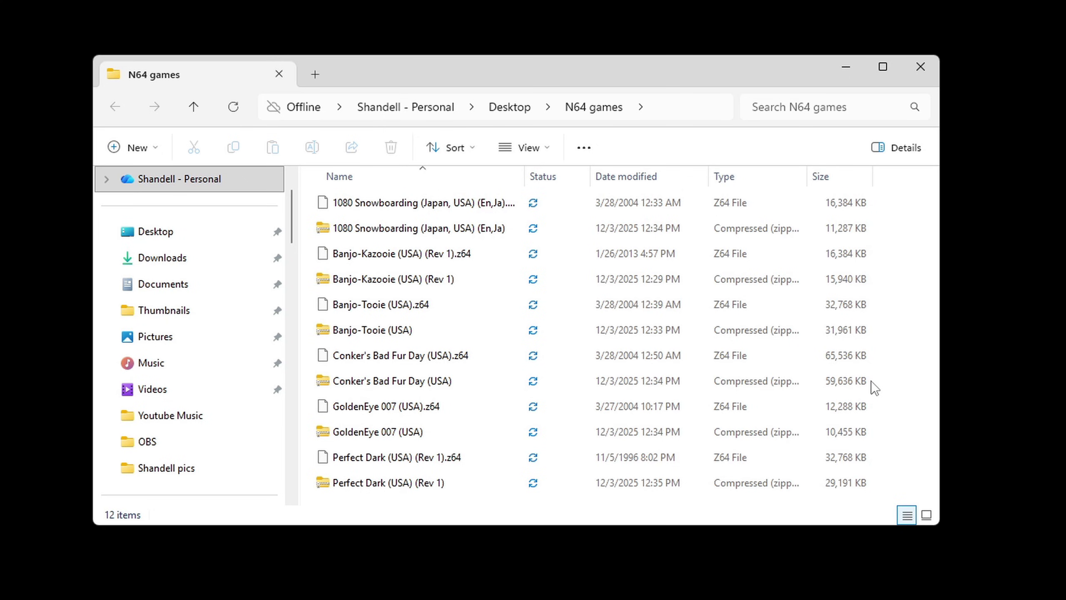
Step: Delete the six compressed game archives, keeping the extracted .z64 files, and close the N64 games folder
{"action": "right_click", "coordinate": [356, 236]}
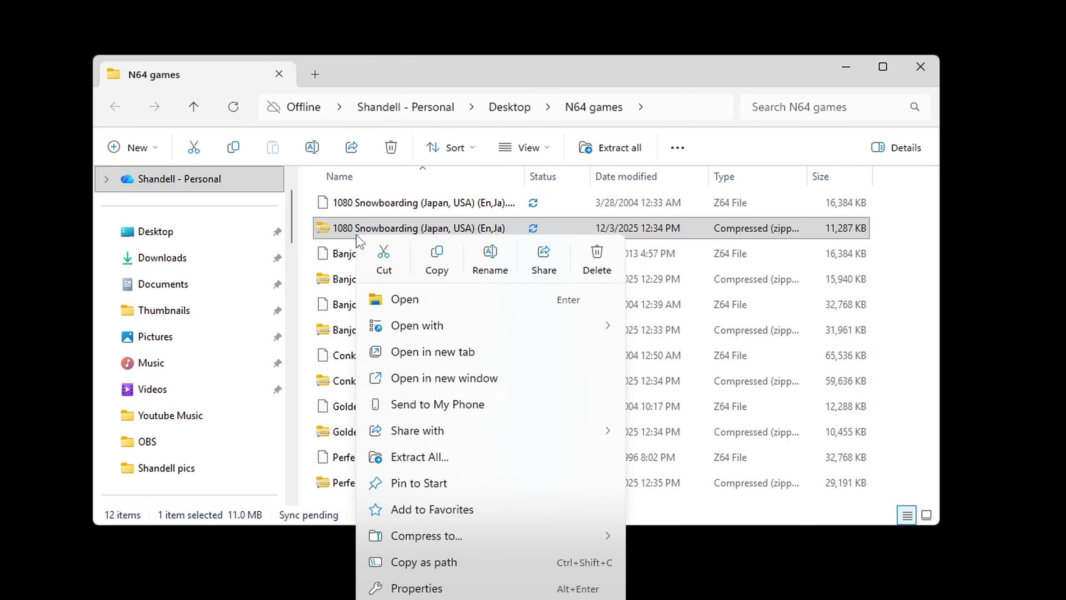
{"action": "left_click", "coordinate": [596, 258]}
{"action": "right_click", "coordinate": [360, 257]}
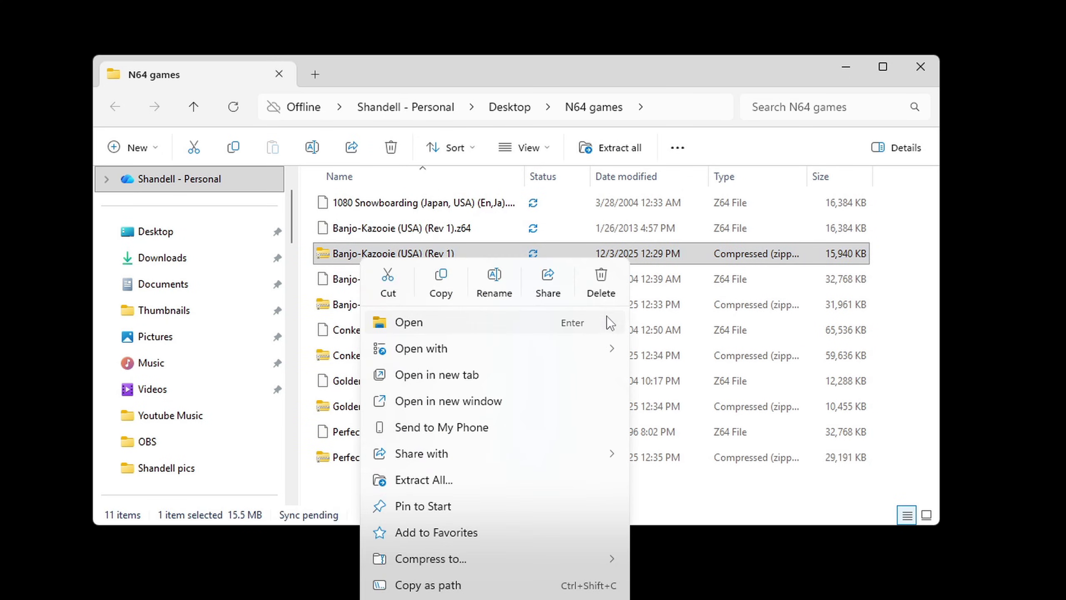
{"action": "left_click", "coordinate": [601, 279]}
{"action": "right_click", "coordinate": [399, 282]}
{"action": "left_click", "coordinate": [640, 305]}
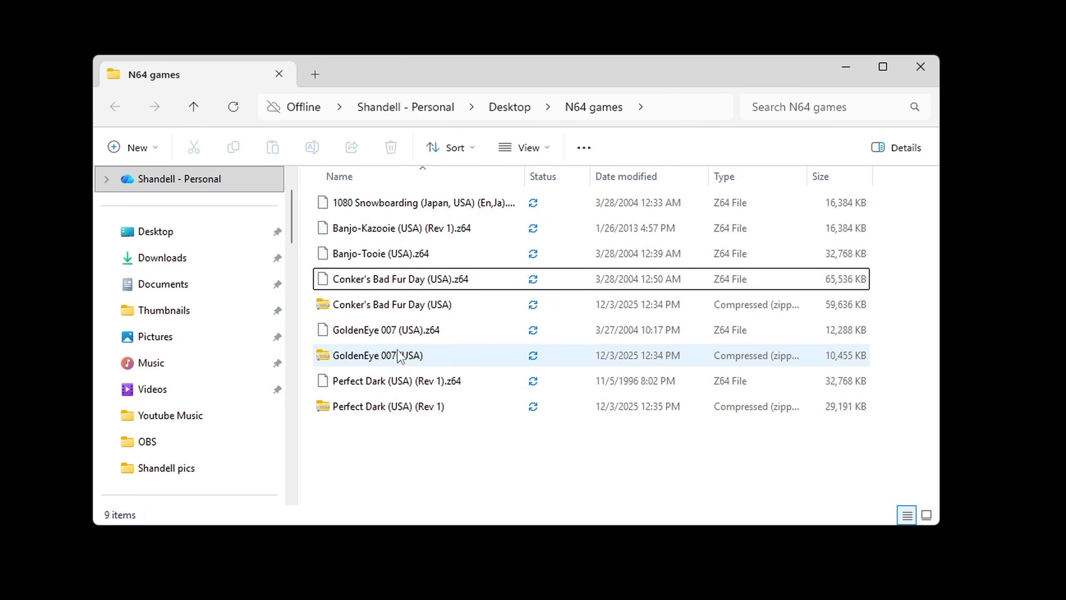
{"action": "right_click", "coordinate": [398, 308]}
{"action": "left_click", "coordinate": [638, 338]}
{"action": "right_click", "coordinate": [421, 332]}
{"action": "left_click", "coordinate": [661, 356]}
{"action": "right_click", "coordinate": [409, 356]}
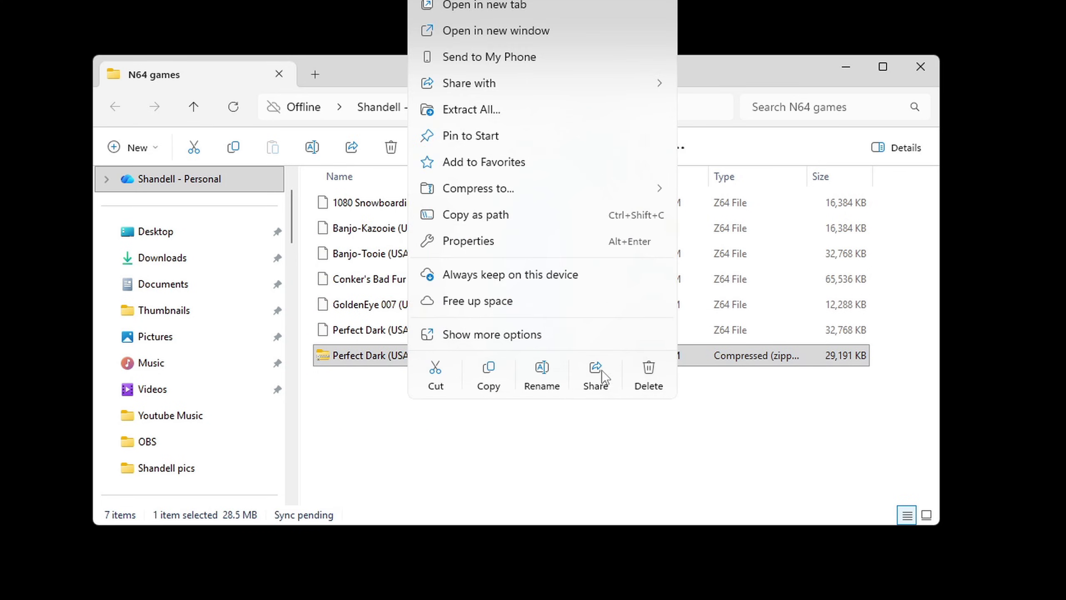
{"action": "left_click", "coordinate": [650, 372]}
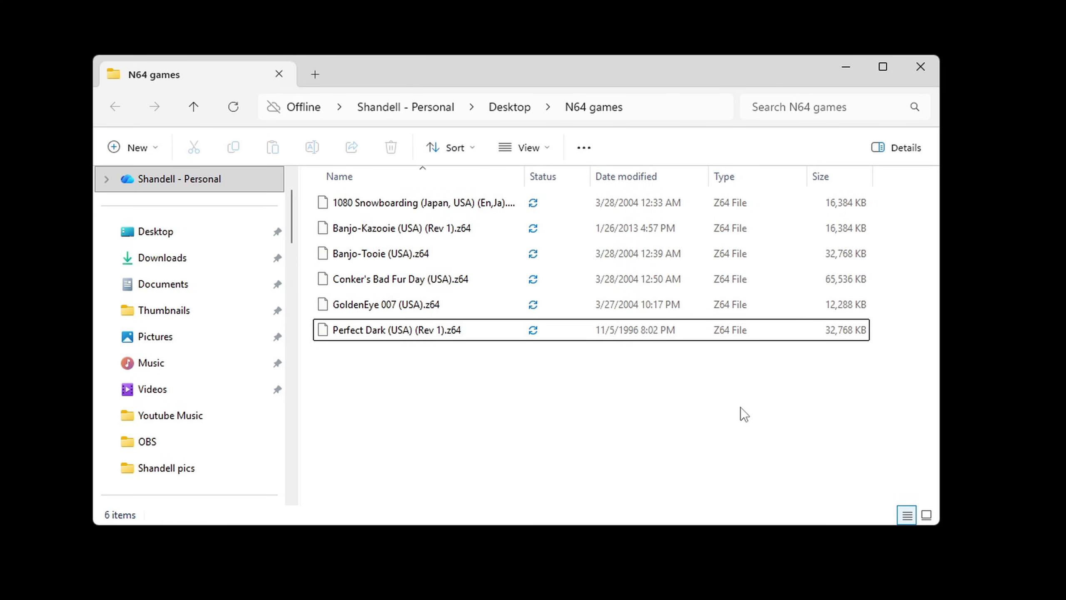
{"action": "left_click", "coordinate": [920, 65]}
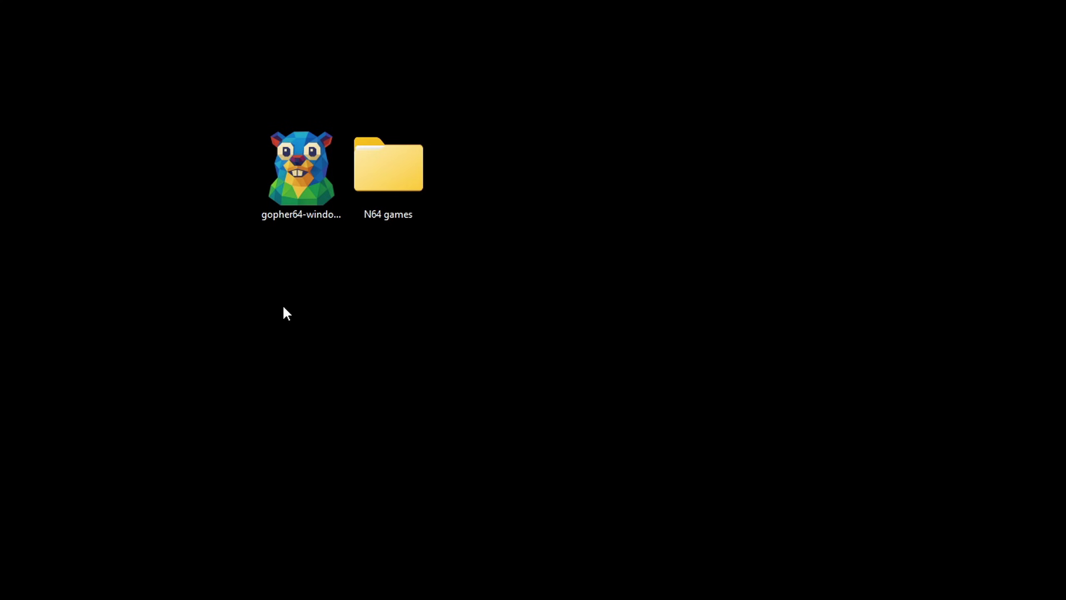
Step: Launch Gopher64, set the resolution to 8x, and enable Integer Scaling, Fullscreen and Widescreen
{"action": "double_click", "coordinate": [292, 170]}
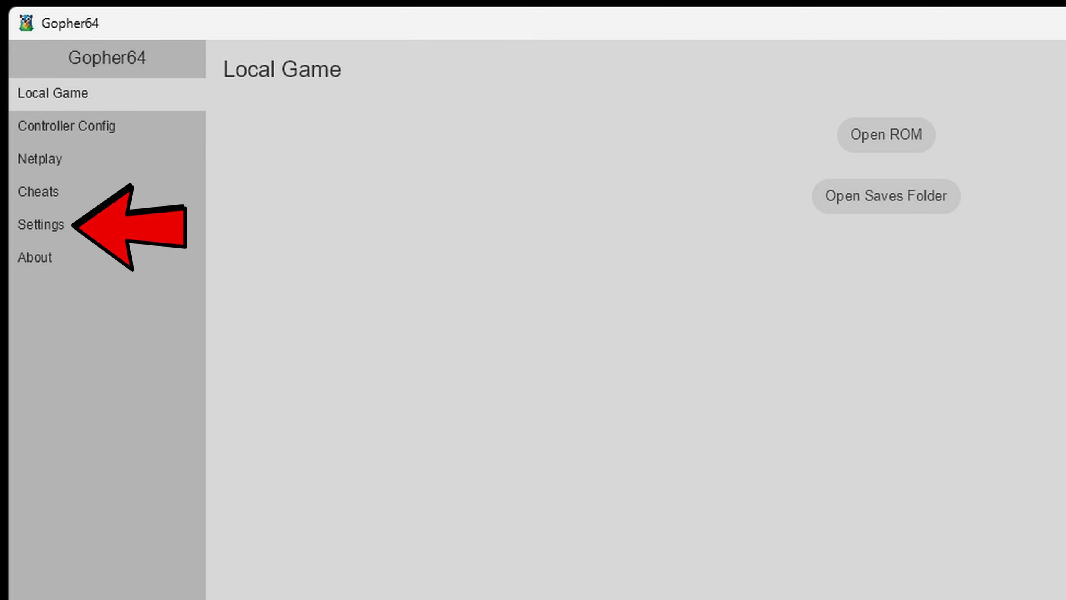
{"action": "left_click", "coordinate": [63, 227]}
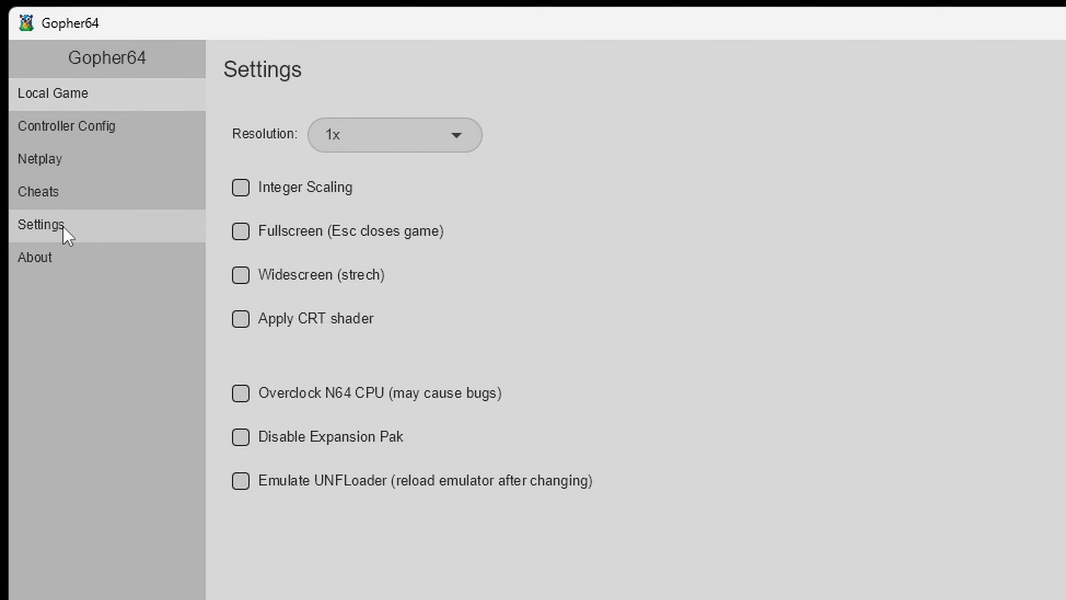
{"action": "left_click", "coordinate": [459, 134]}
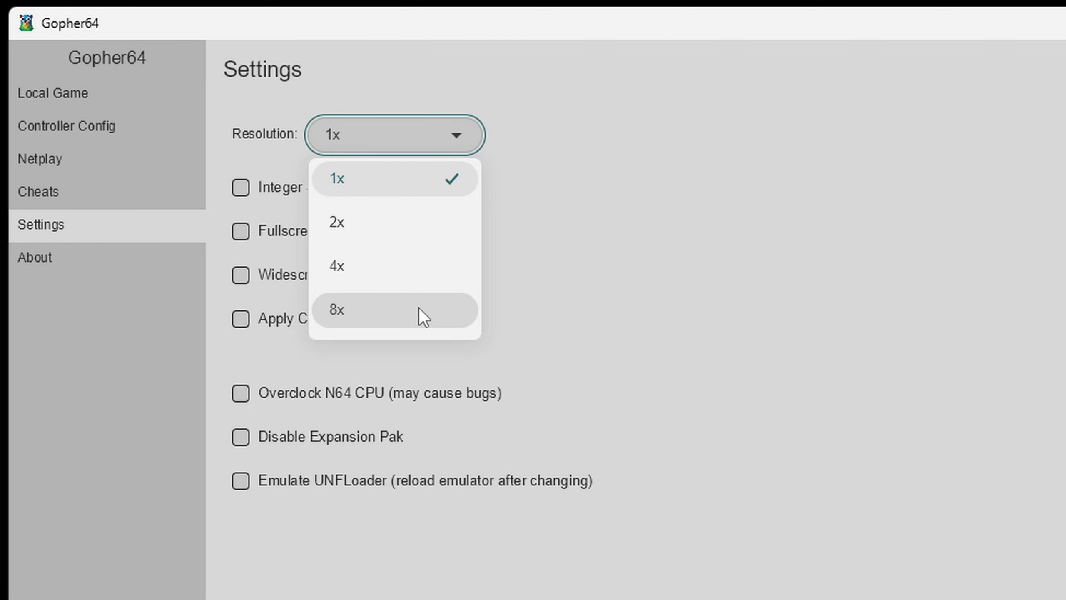
{"action": "left_click", "coordinate": [419, 308]}
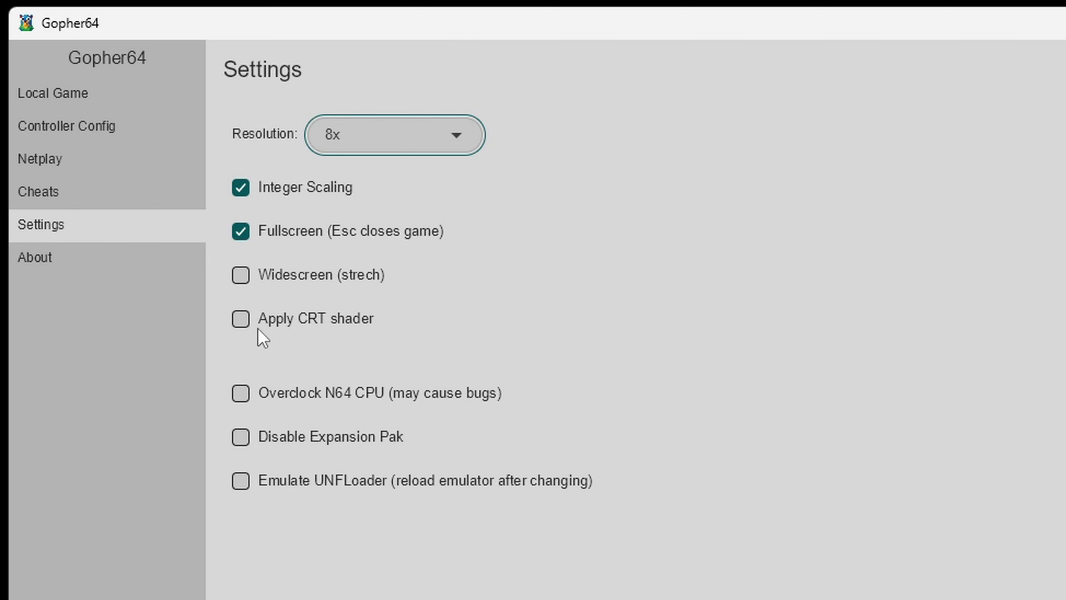
{"action": "left_click", "coordinate": [241, 279]}
Step: Assign the 8BitDo 64 Bluetooth Controller to port 1 in the controller configuration
{"action": "left_click", "coordinate": [115, 127]}
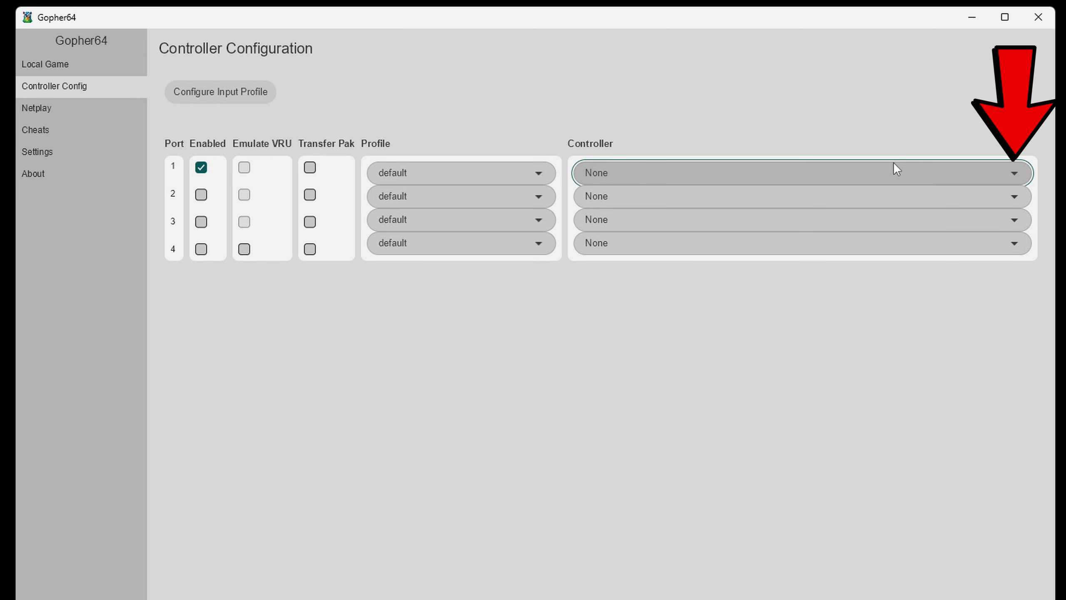
{"action": "left_click", "coordinate": [1020, 172]}
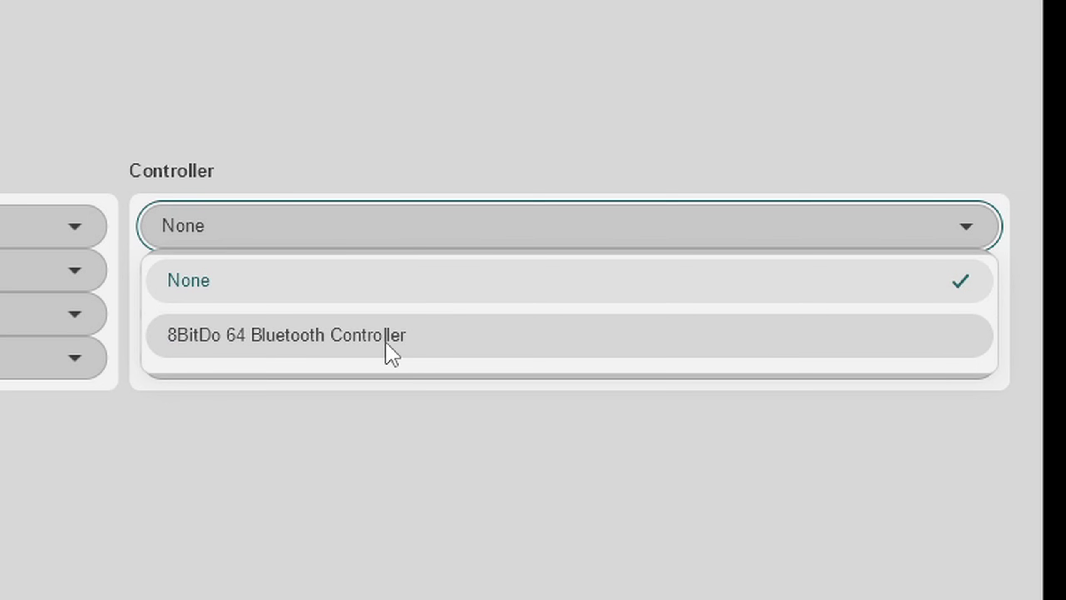
{"action": "left_click", "coordinate": [418, 339]}
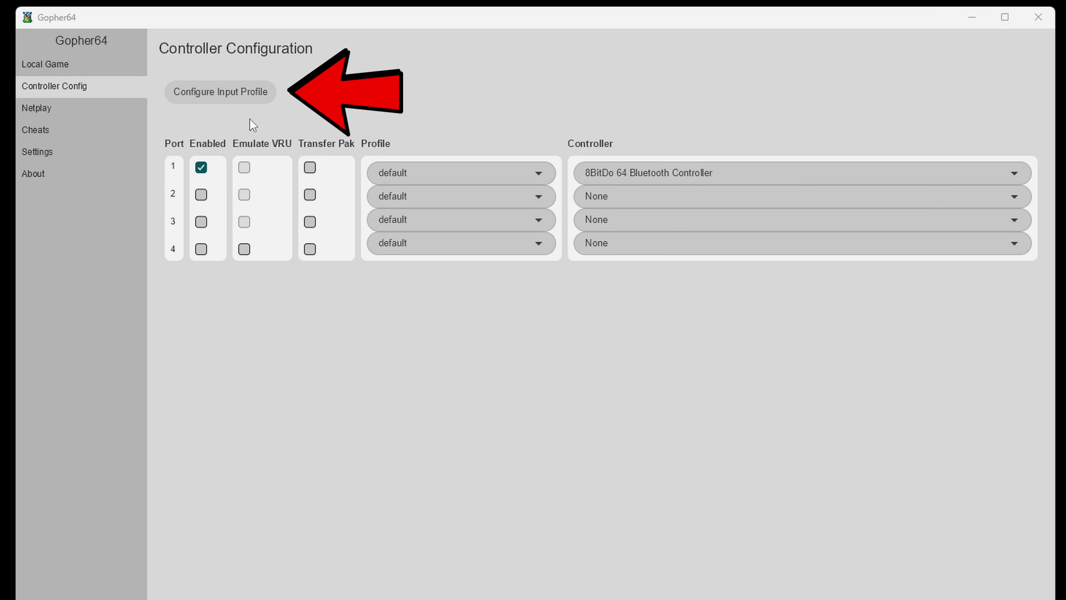
Step: Create an input profile named P1 with DirectInput enabled and start its profile creation wizard
{"action": "left_click", "coordinate": [234, 93]}
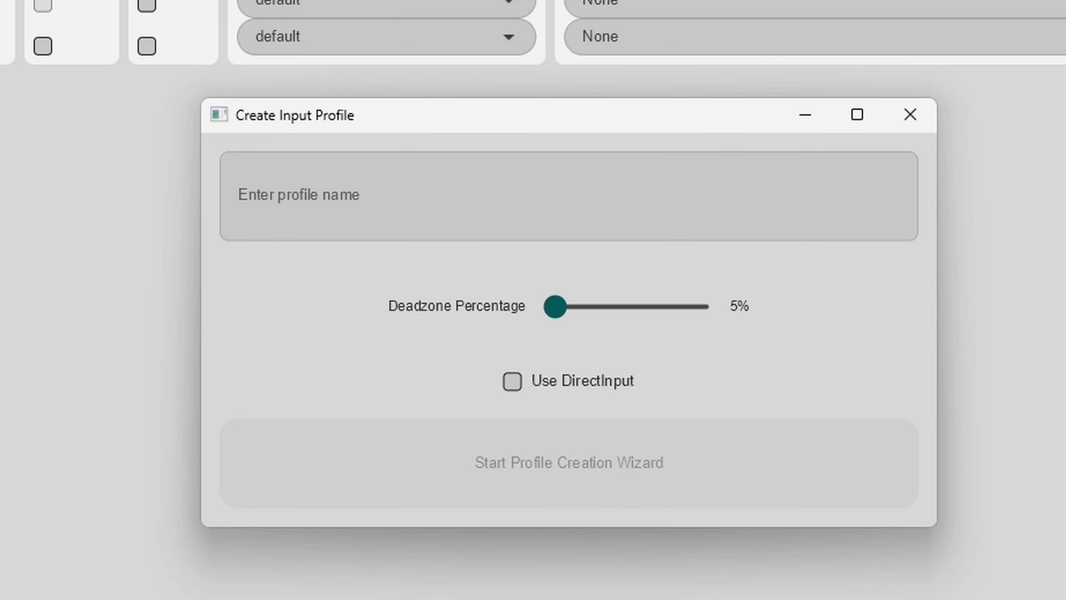
{"action": "left_click", "coordinate": [398, 209]}
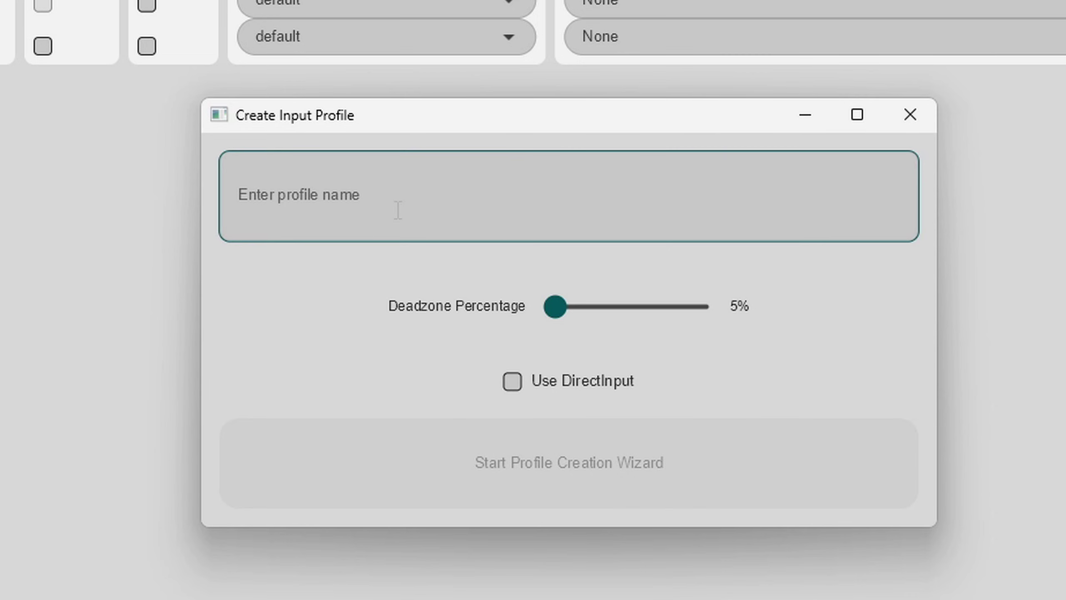
{"action": "type", "text": "P1"}
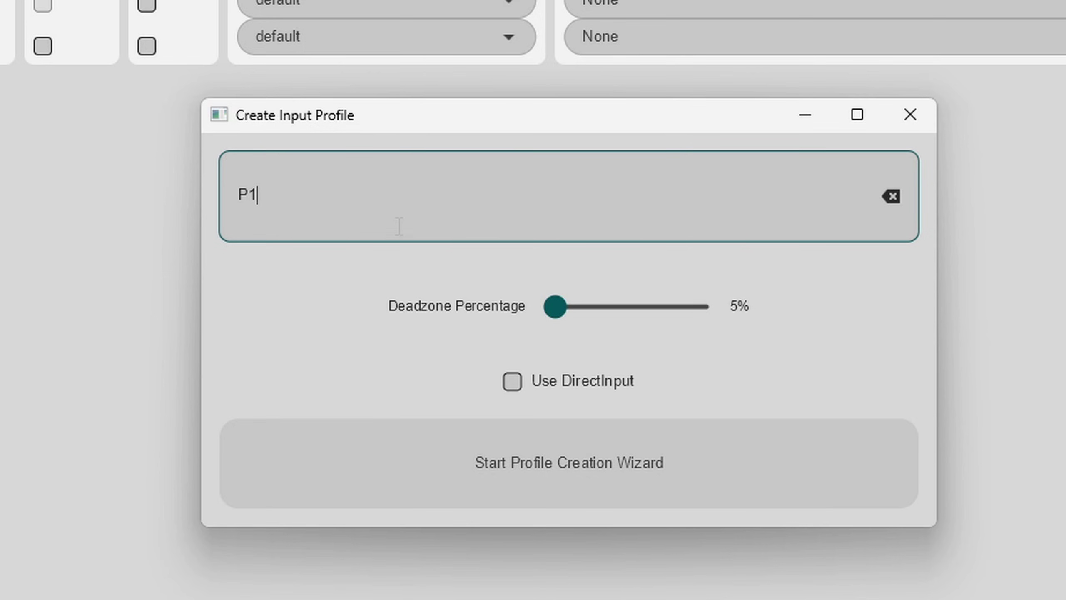
{"action": "left_click", "coordinate": [517, 384]}
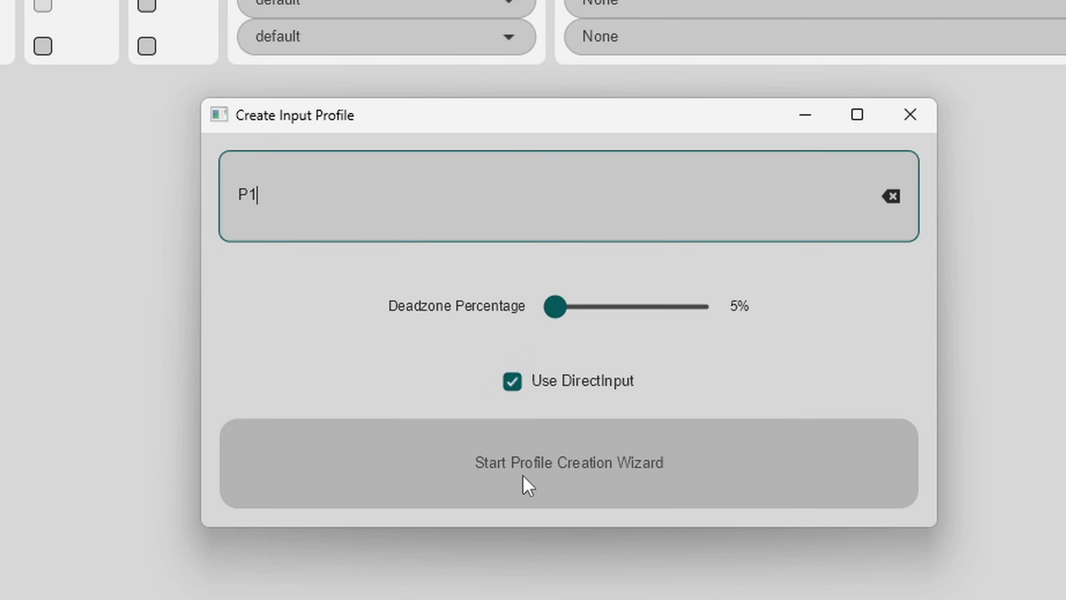
{"action": "left_click", "coordinate": [529, 460]}
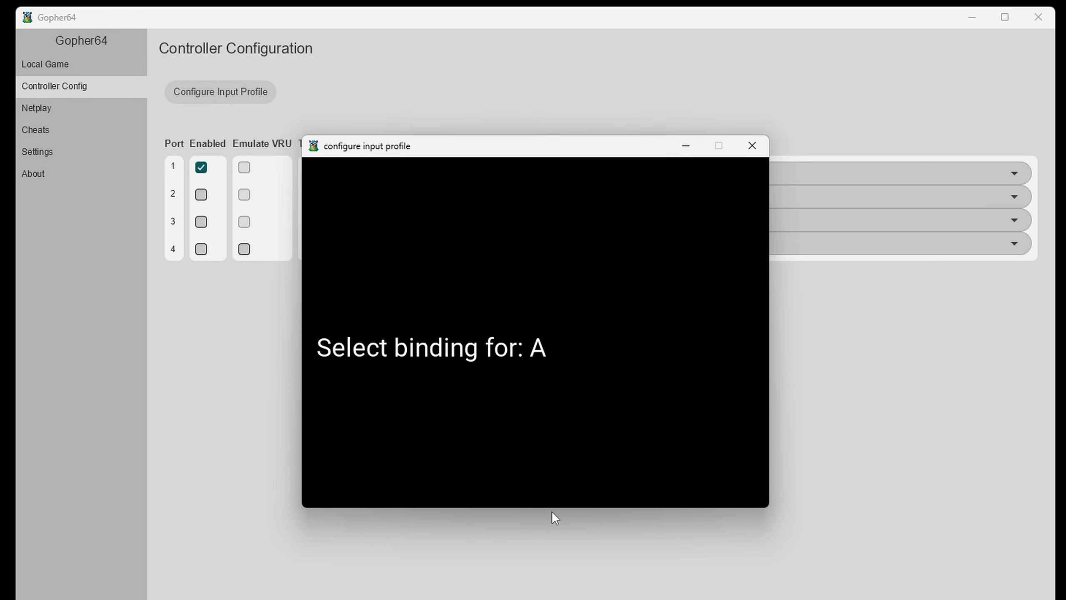
Step: Bind the controller inputs requested by the wizard, including A, Start and D Up, to complete the P1 profile
{"action": "key", "text": "x"}
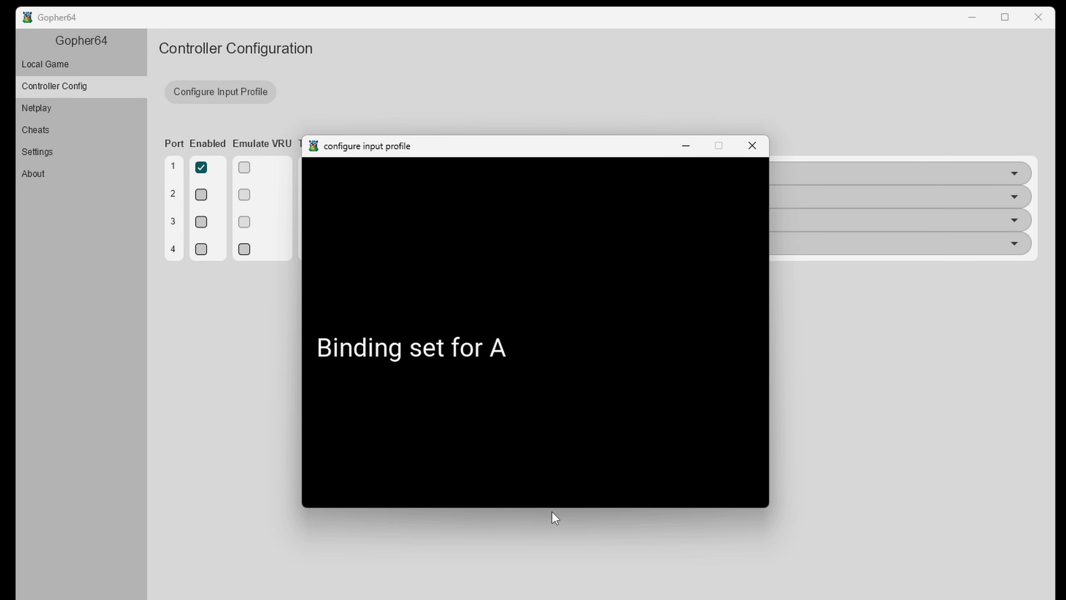
{"action": "key", "text": "c"}
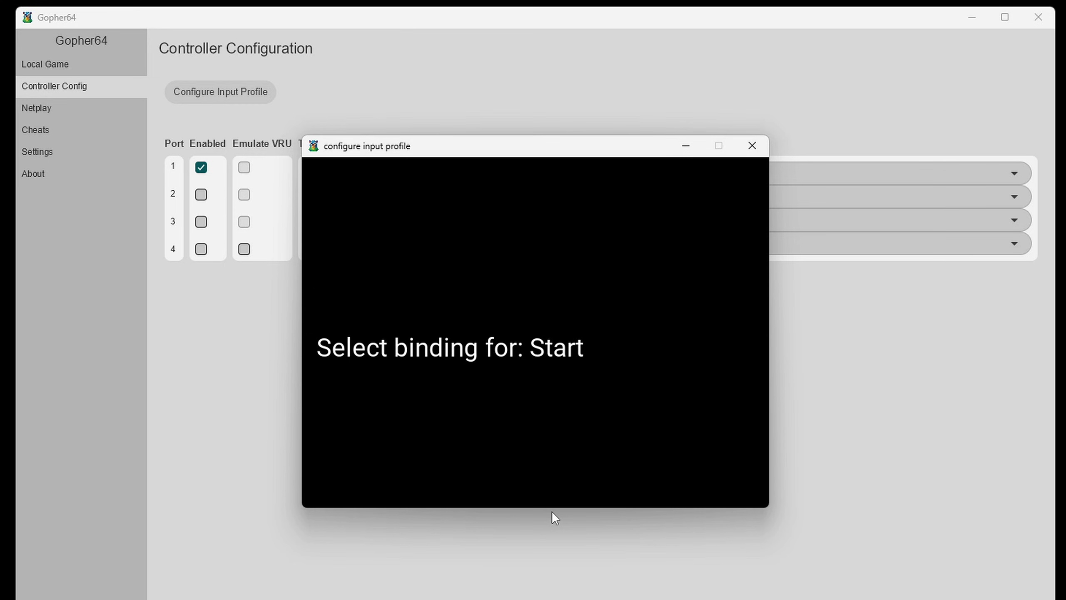
{"action": "key", "text": "Return"}
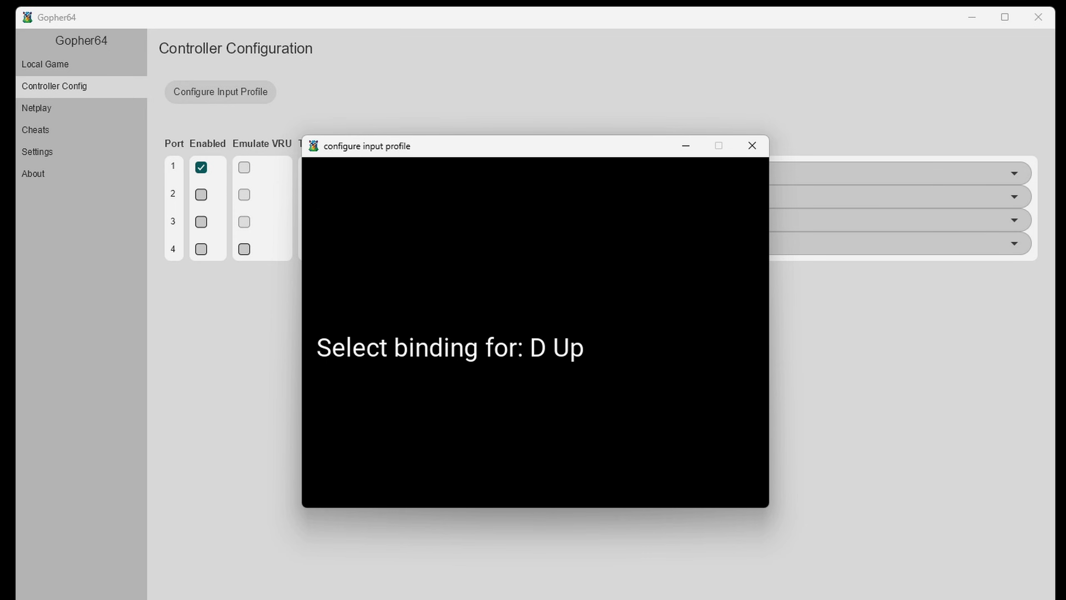
{"action": "key", "text": "w"}
{"action": "key", "text": "i"}
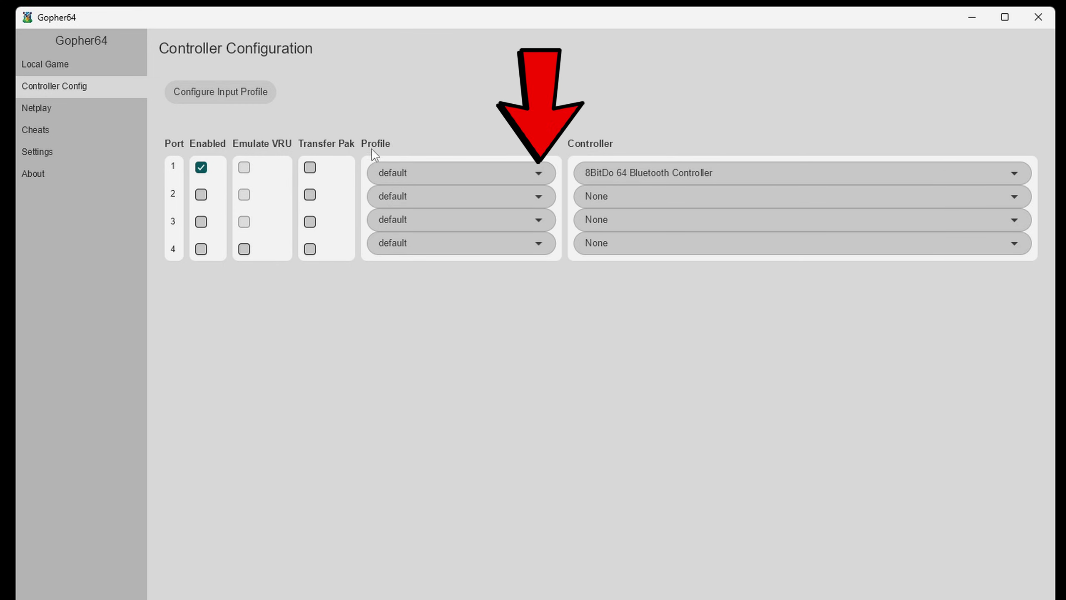
Step: Set the input profile of port 1 to P1
{"action": "left_click", "coordinate": [542, 172]}
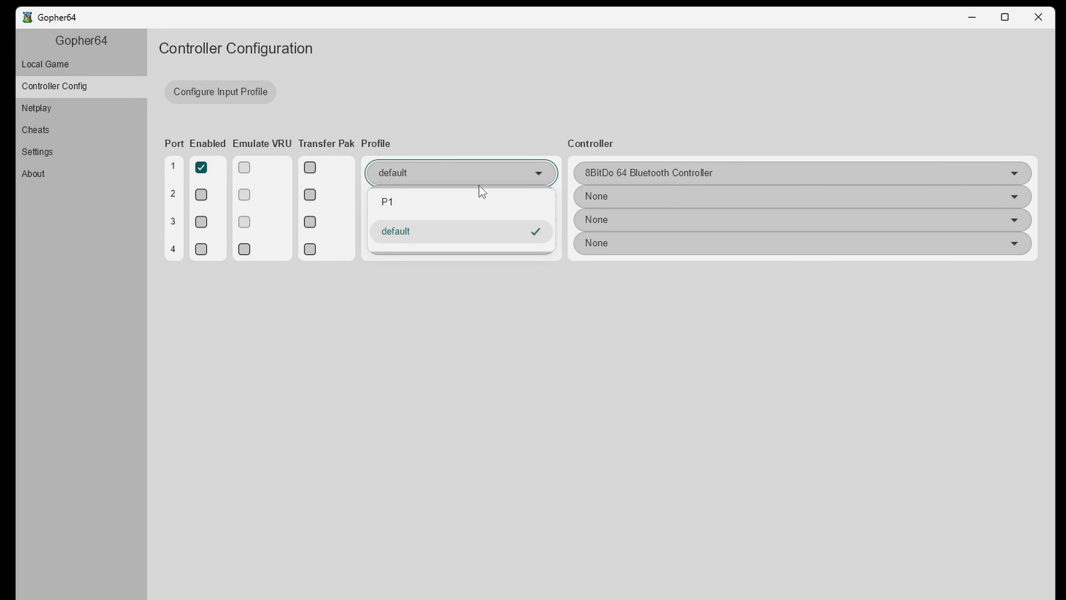
{"action": "left_click", "coordinate": [413, 205]}
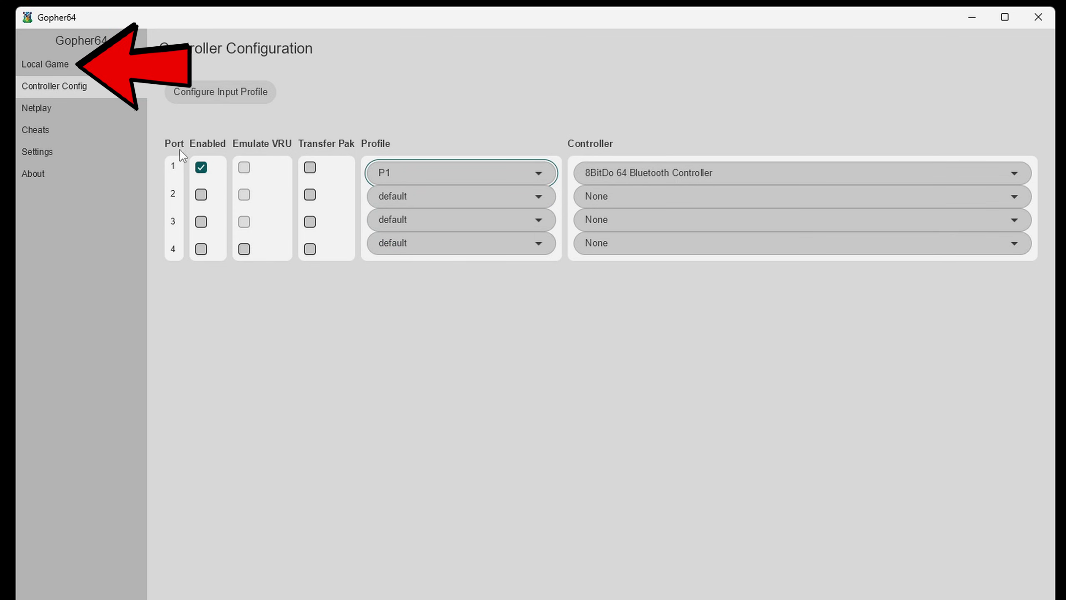
Step: Open the ROM selection dialog for a local game
{"action": "left_click", "coordinate": [69, 63]}
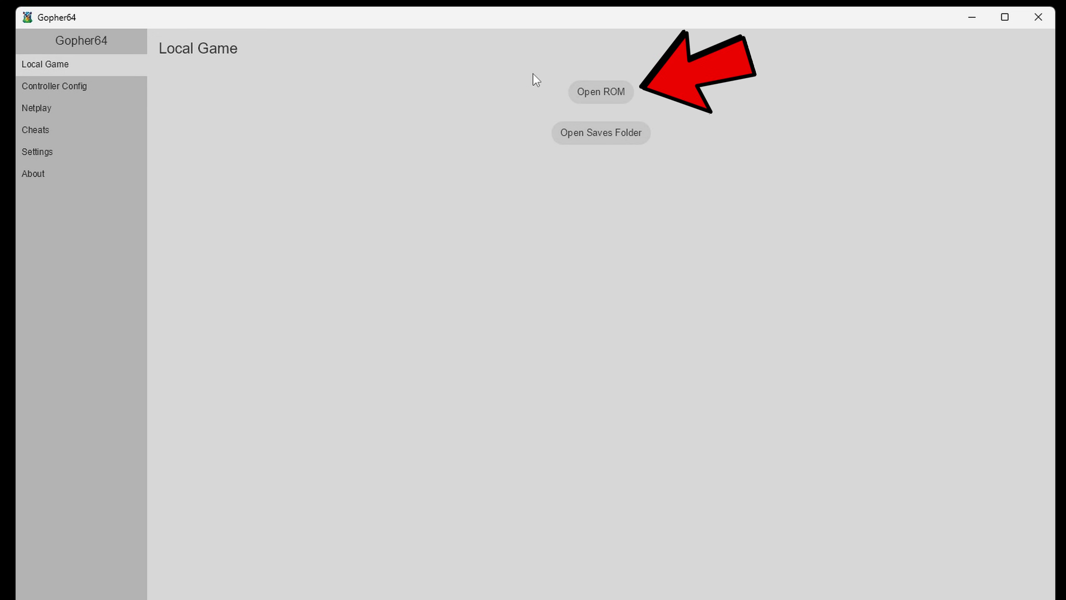
{"action": "left_click", "coordinate": [611, 92]}
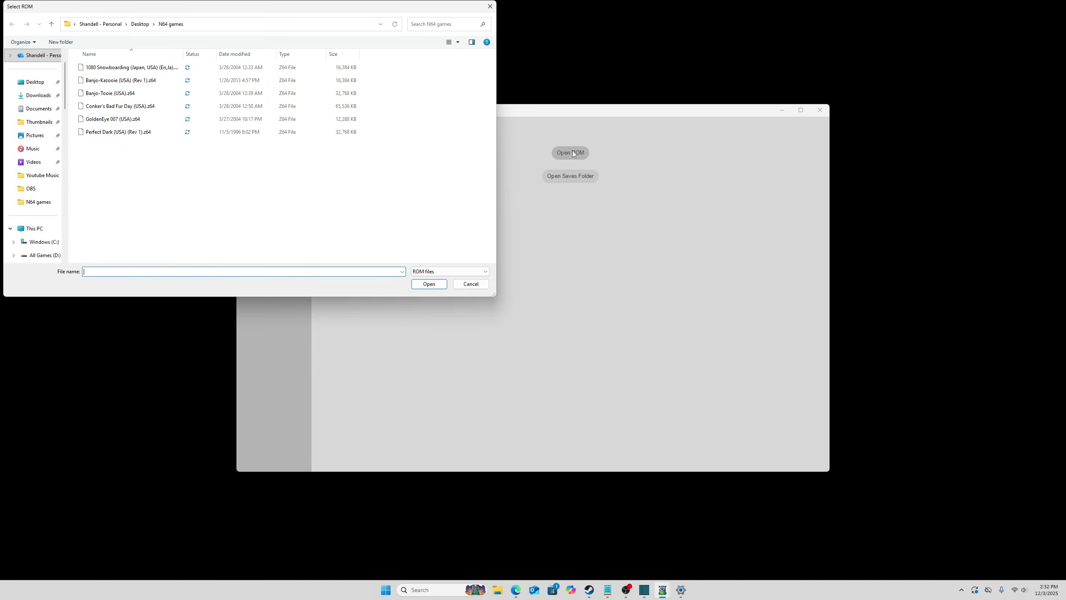